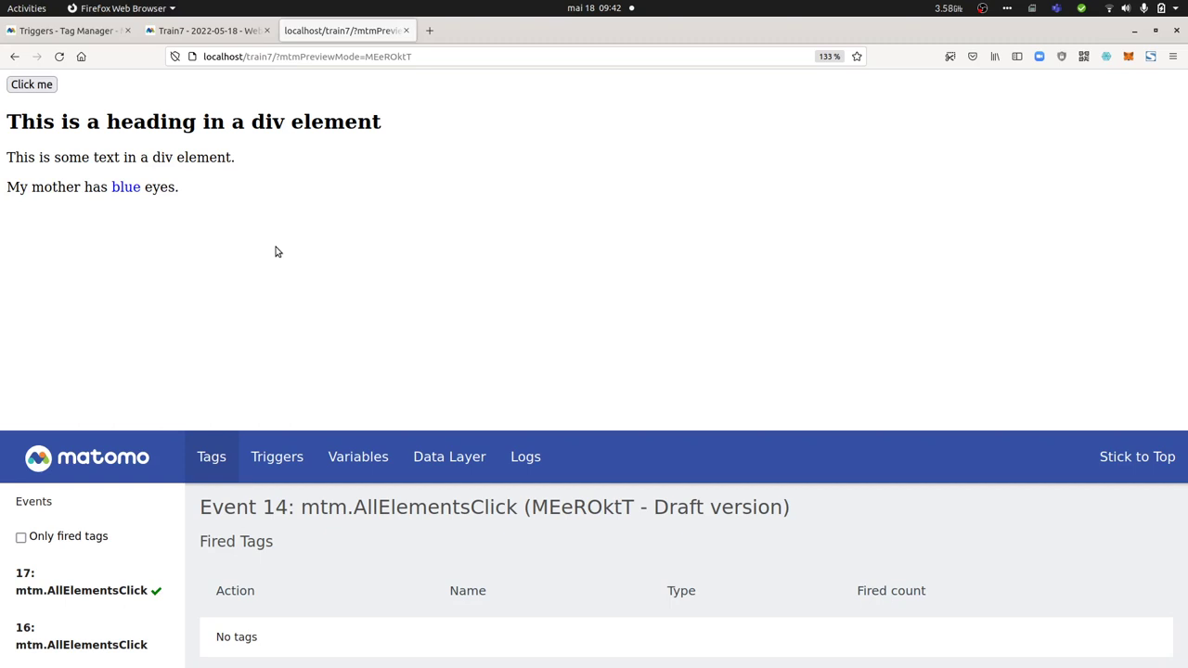
Step: Inspect the HTML of the Click me button on the train7 preview page
right_click(54, 87)
click(89, 219)
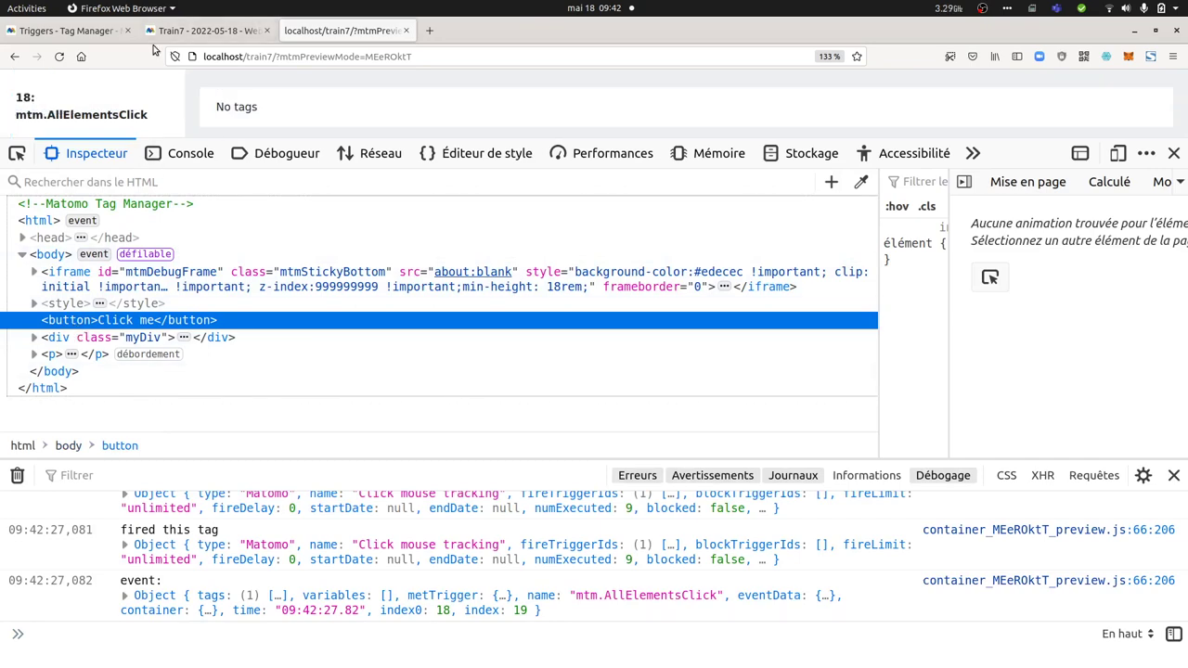
Step: Start a new All Elements Click trigger in Tag Manager and list the Clicks variables available for its condition
click(93, 32)
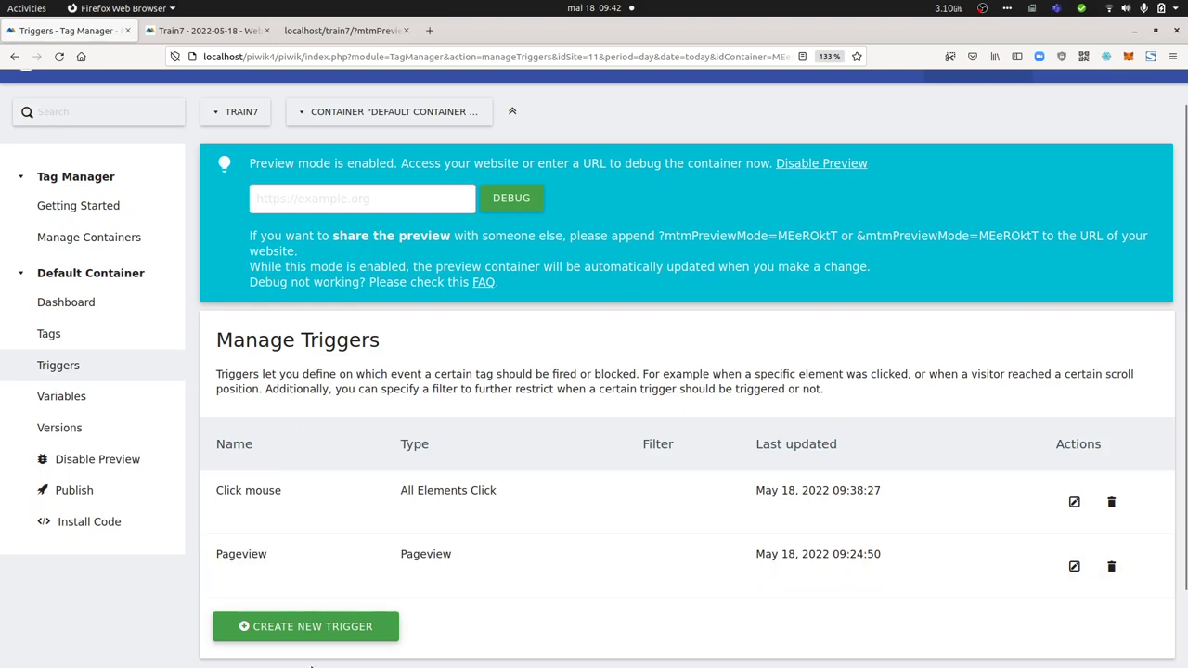
click(324, 630)
scroll(406, 483, down, 5)
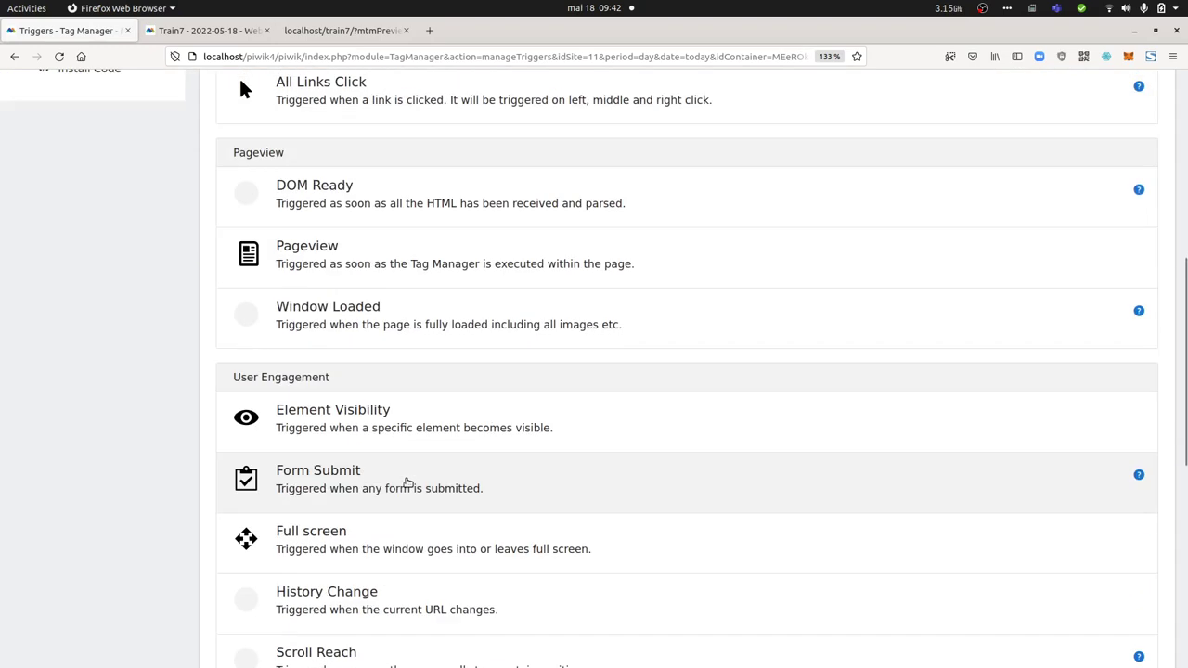
scroll(406, 483, up, 2)
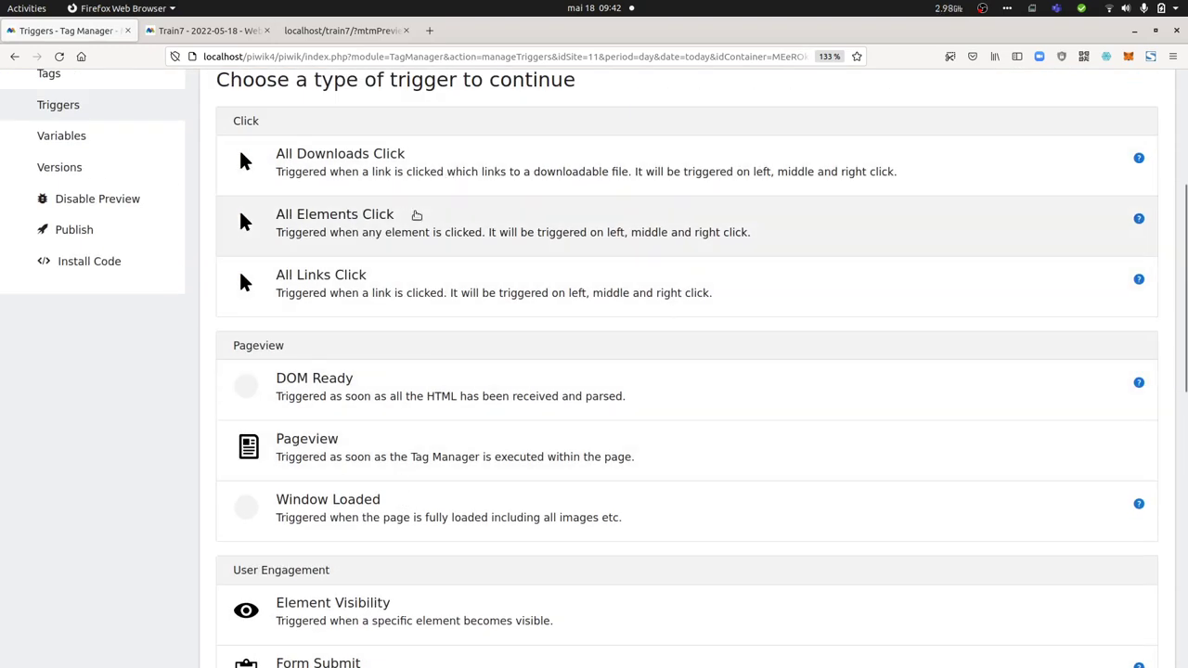
click(414, 216)
click(345, 506)
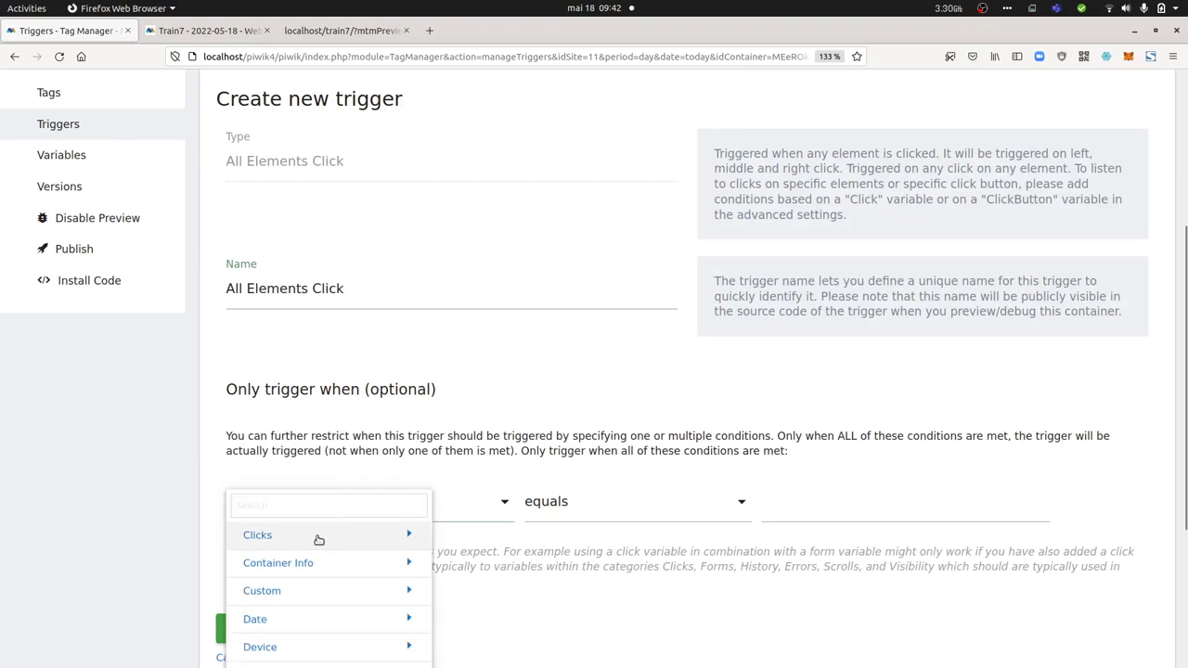
click(319, 538)
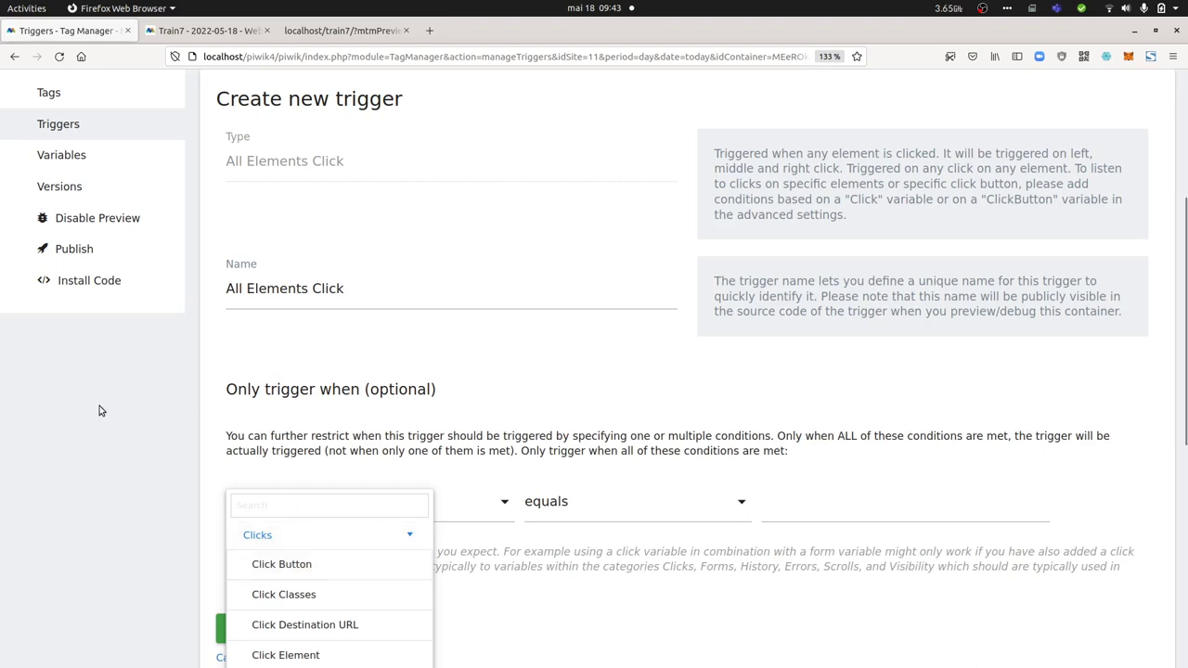
Step: Open the Click mouse tracking tag for editing and review its event fields and the settings of its Click mouse trigger
click(178, 448)
scroll(177, 448, up, 5)
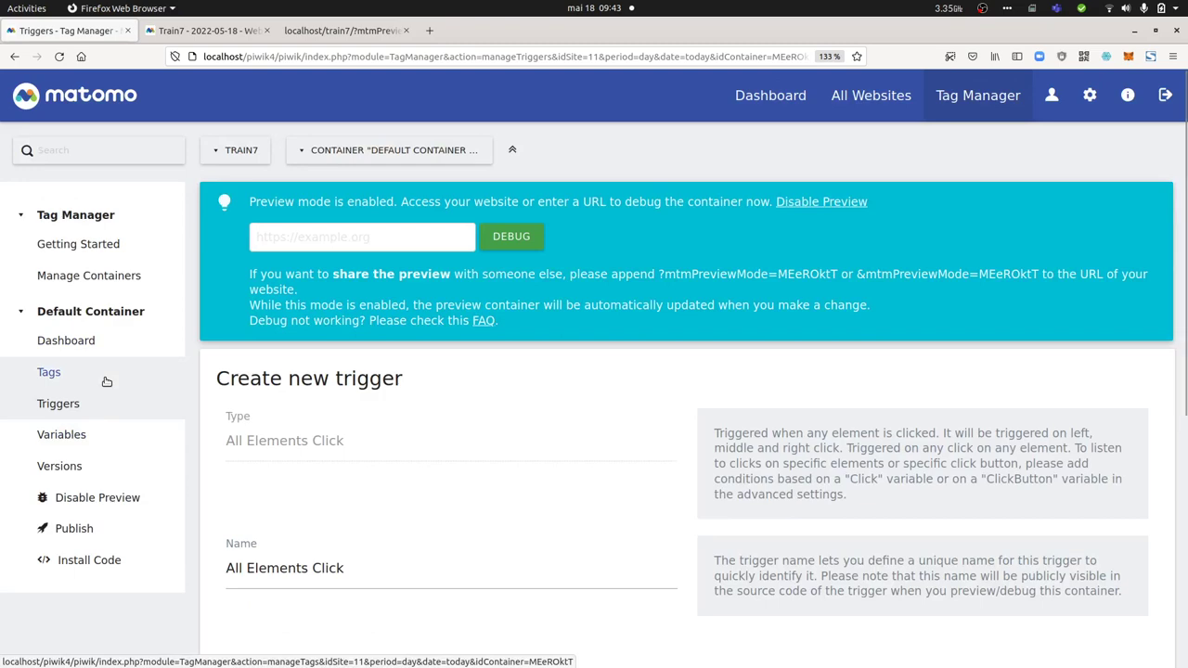
click(107, 381)
scroll(425, 545, down, 1)
scroll(425, 545, down, 2)
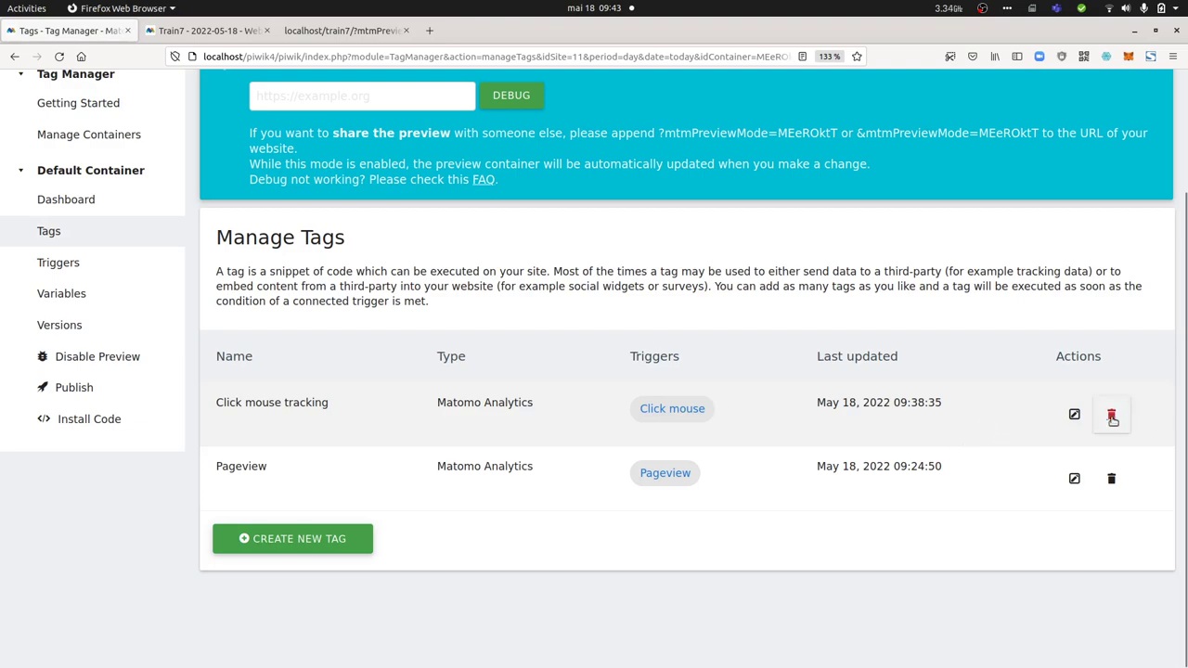
click(1074, 414)
scroll(576, 408, down, 6)
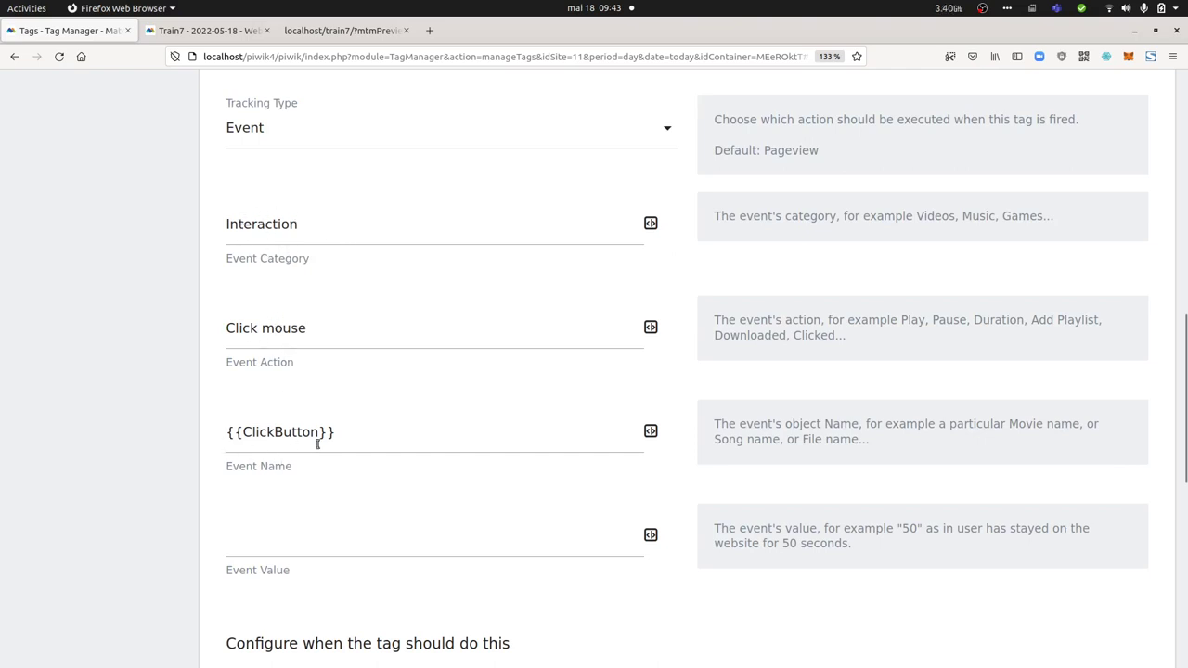
scroll(331, 456, down, 4)
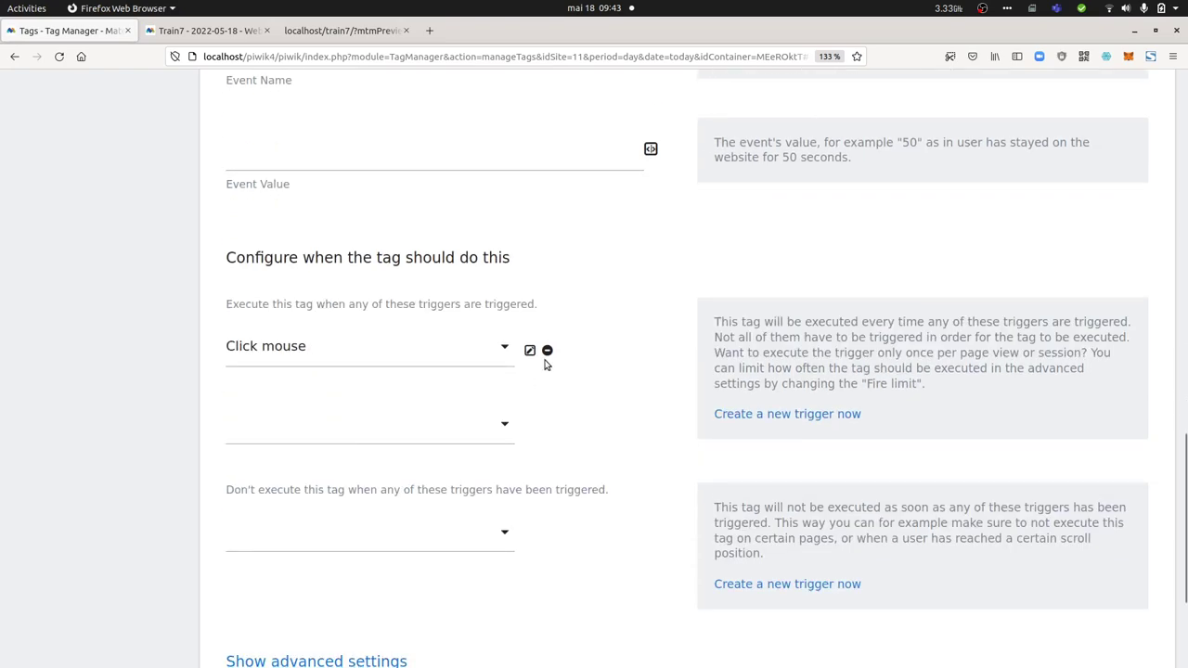
click(529, 350)
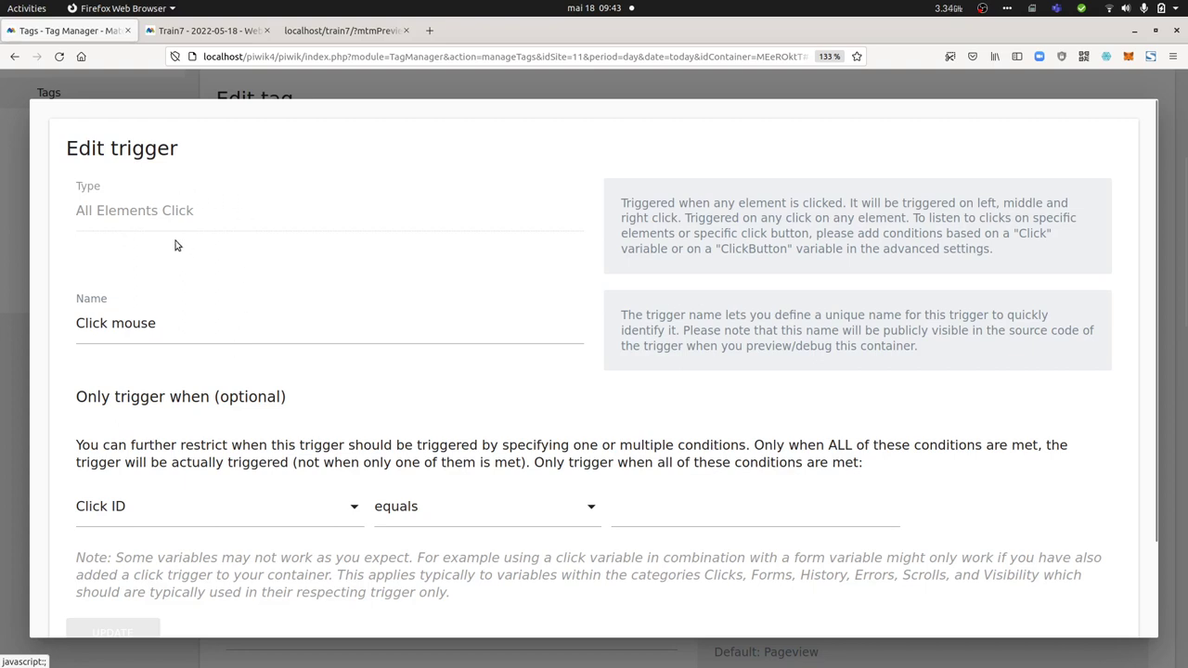
click(305, 86)
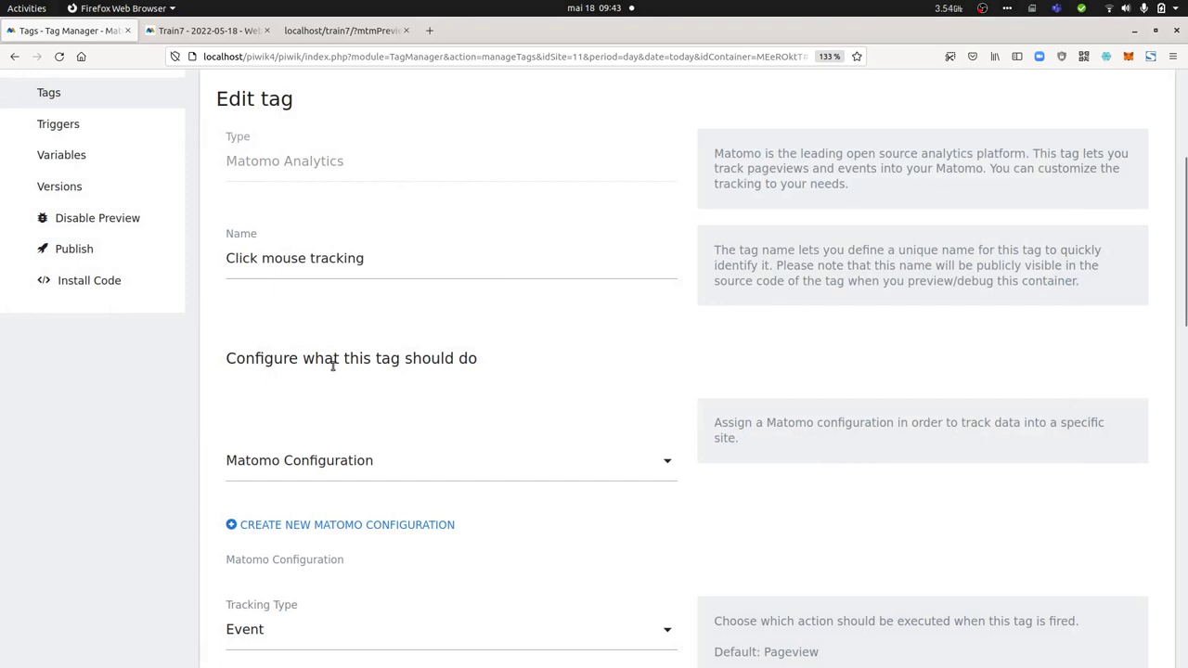
Step: Reopen the tag's Click mouse trigger and try Click Button as its condition variable, leaving without updating the trigger
scroll(332, 393, down, 5)
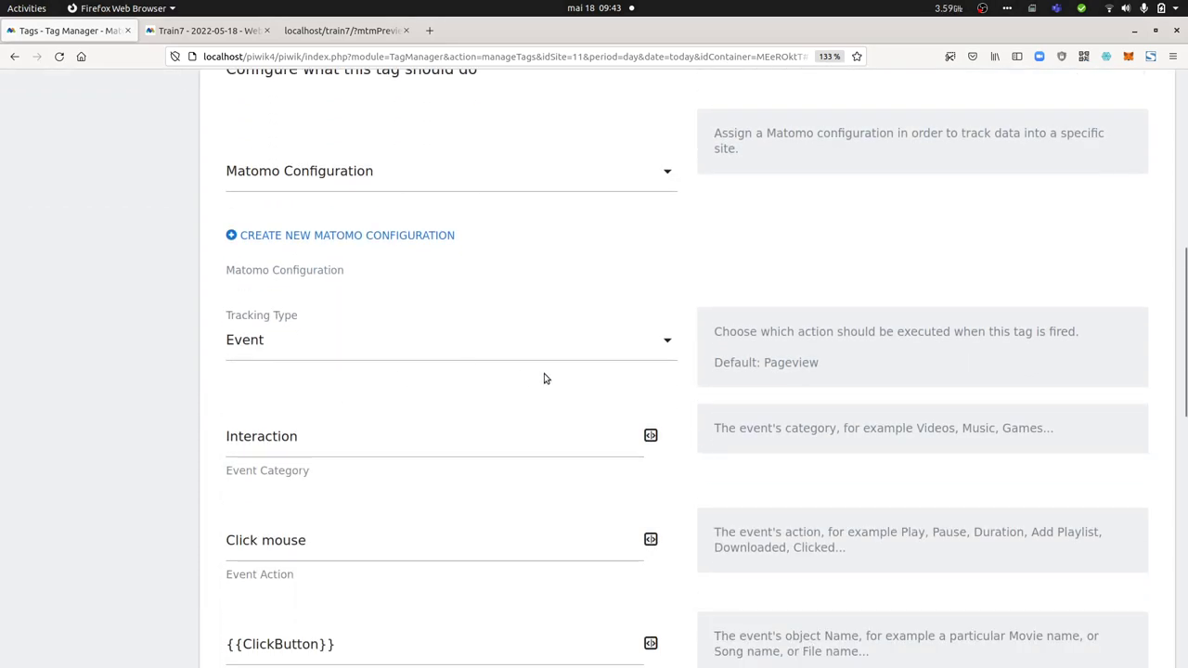
scroll(546, 377, down, 5)
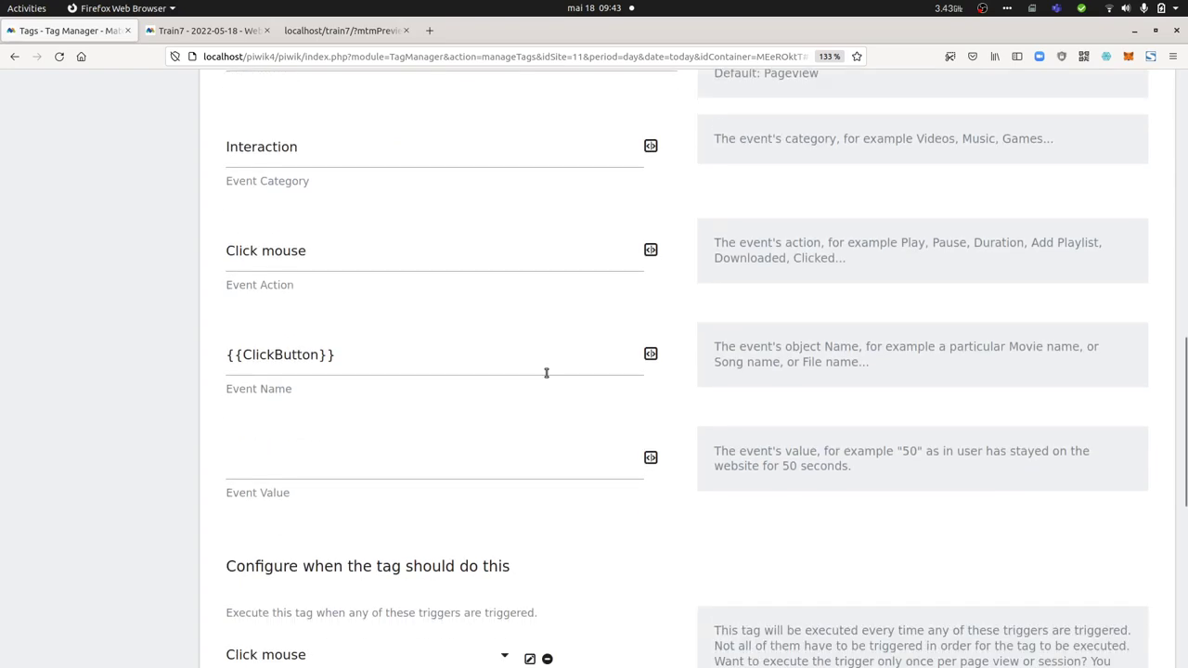
scroll(546, 372, down, 3)
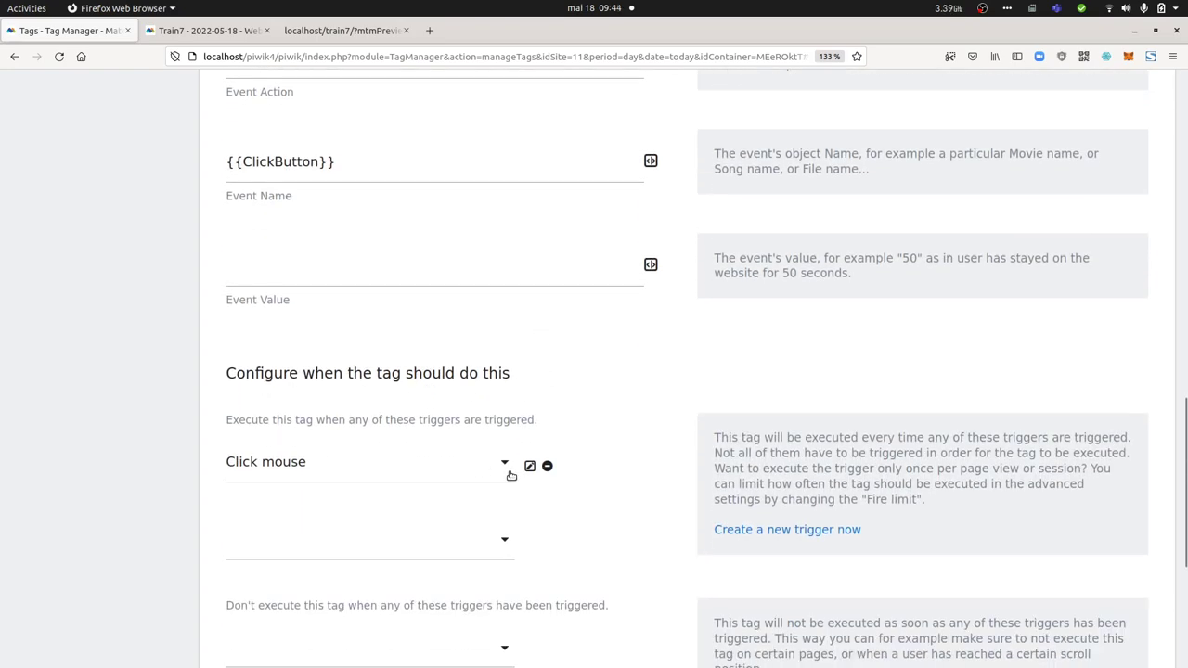
click(530, 466)
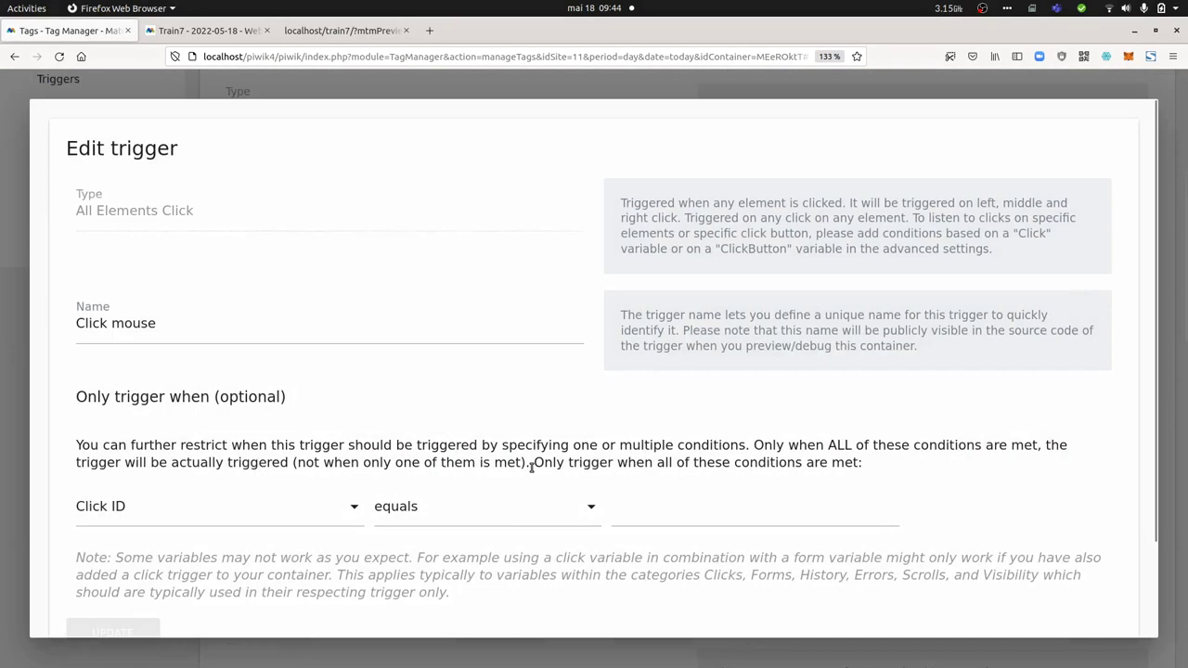
click(204, 507)
click(175, 545)
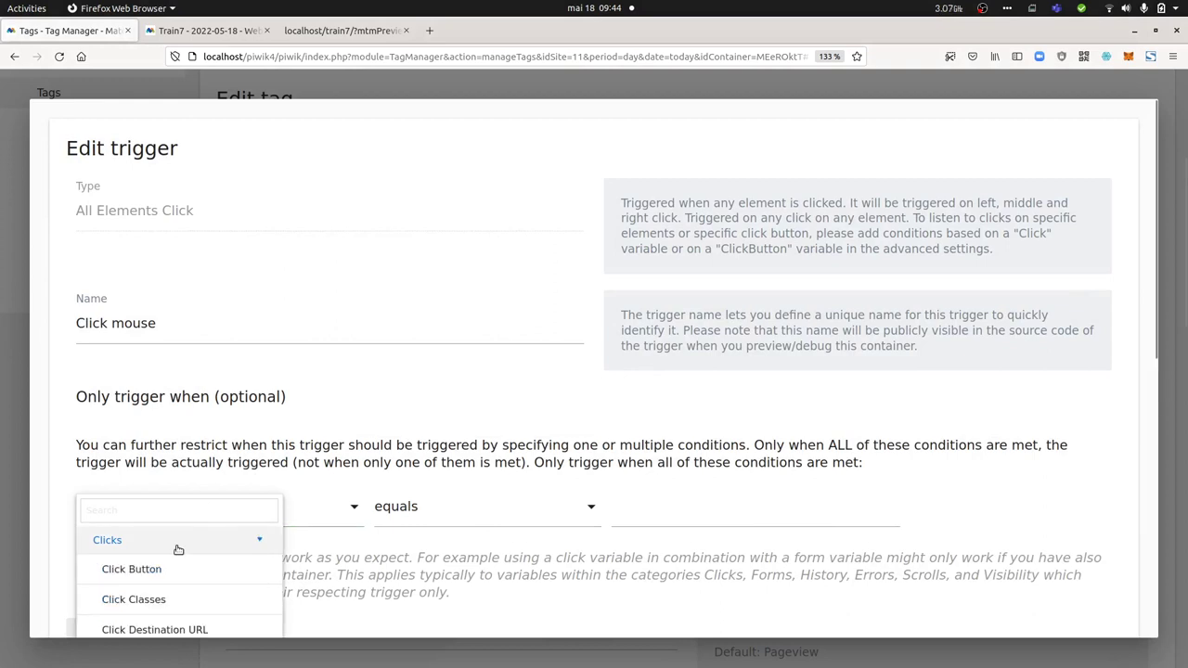
scroll(217, 541, down, 2)
click(207, 480)
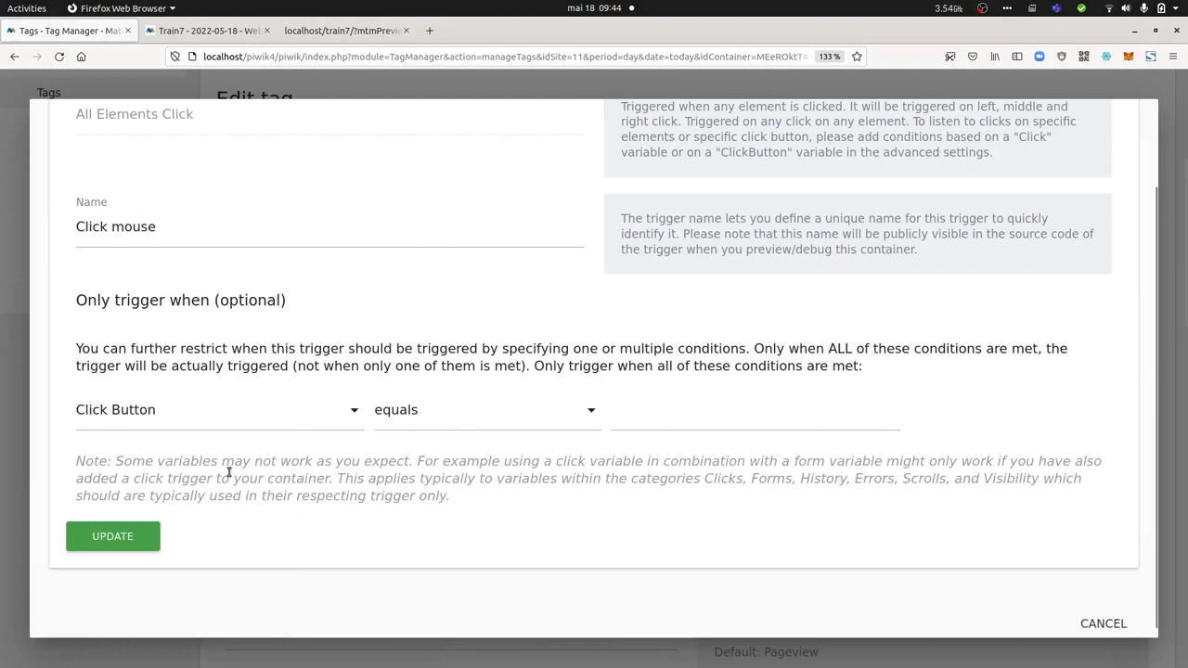
click(679, 414)
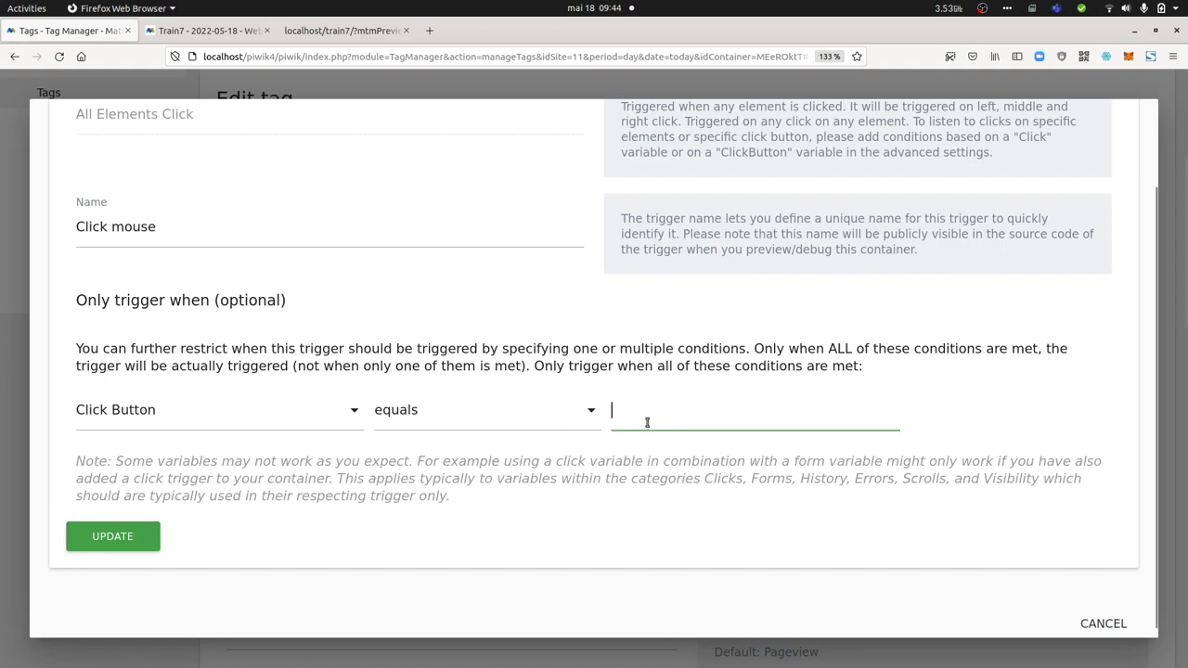
right_click(643, 324)
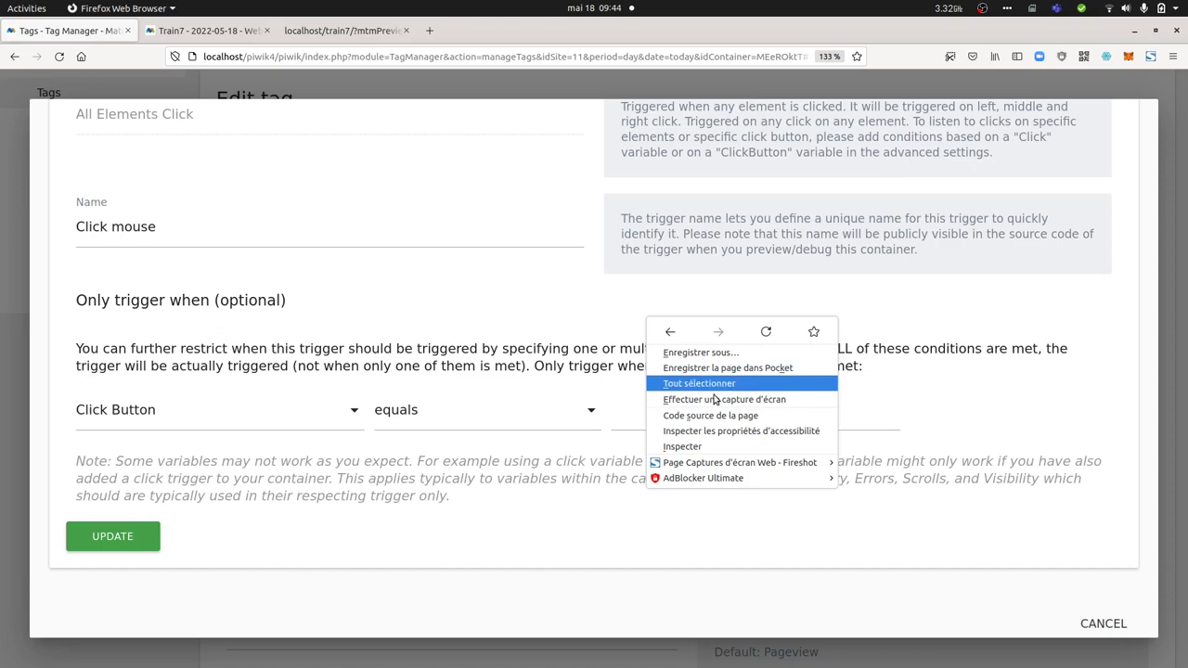
click(485, 333)
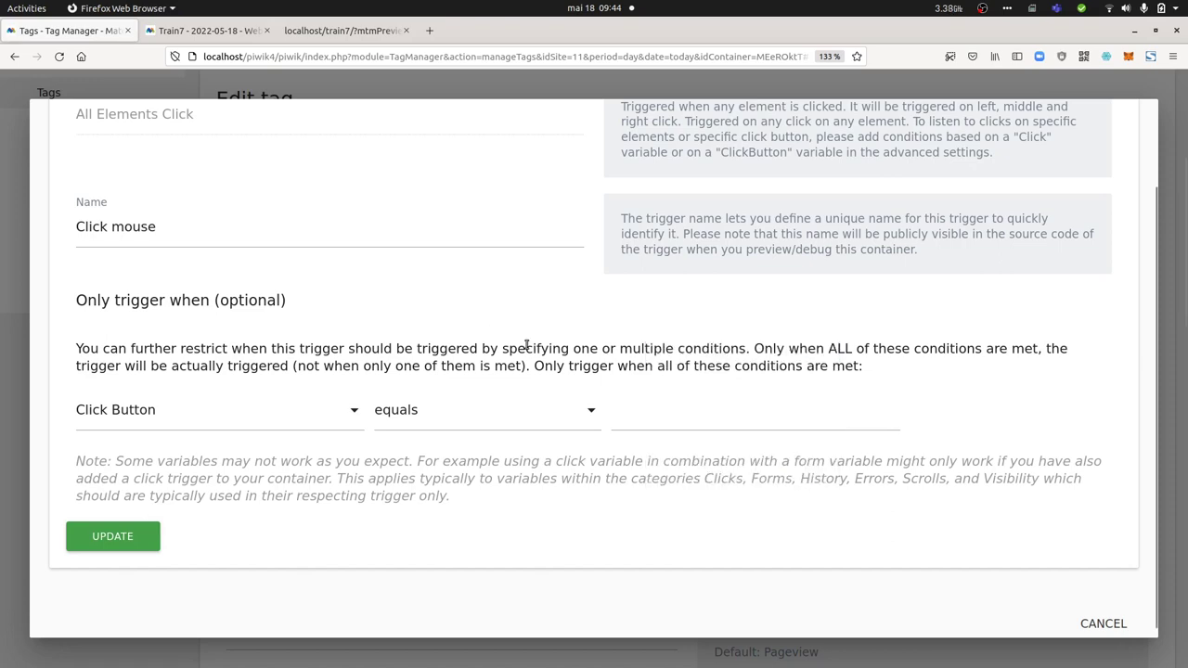
click(21, 266)
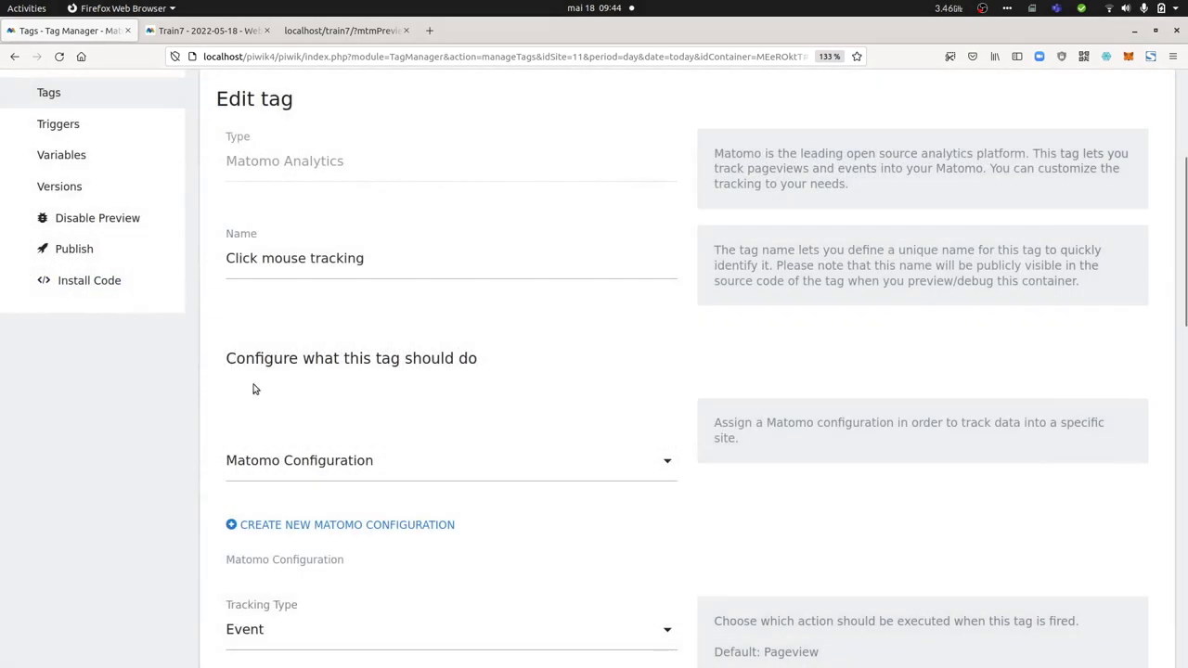
Step: Return to the train7 preview page, close the developer tools and reload the page
scroll(552, 506, down, 5)
scroll(552, 506, up, 6)
scroll(551, 506, down, 6)
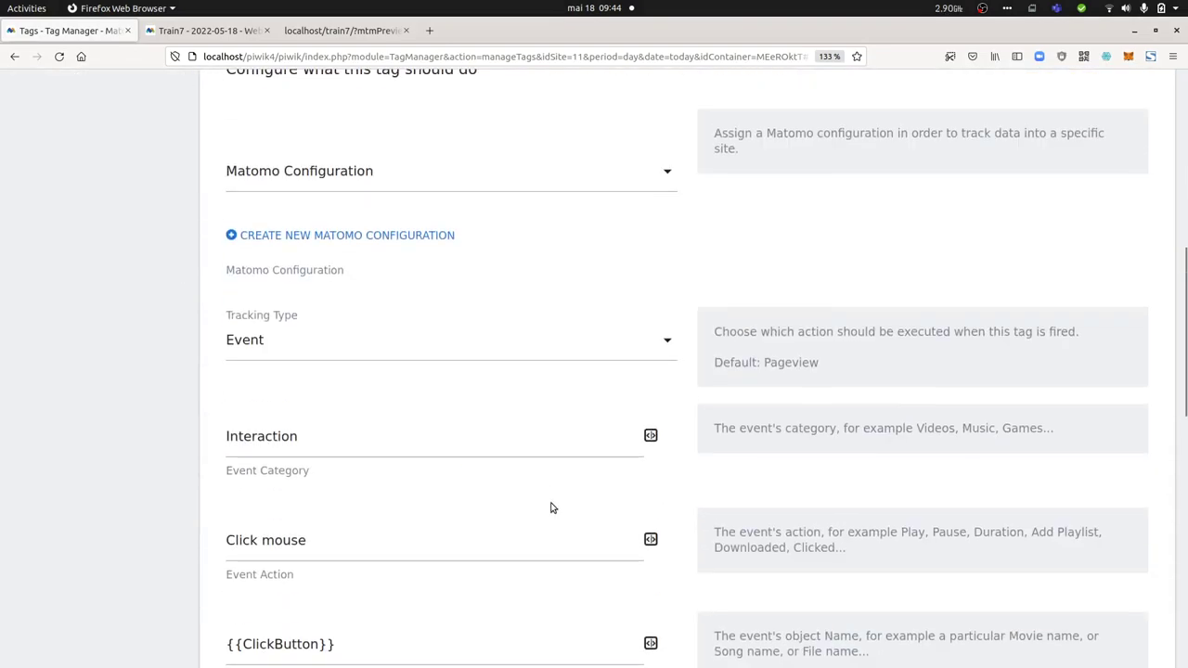
click(339, 31)
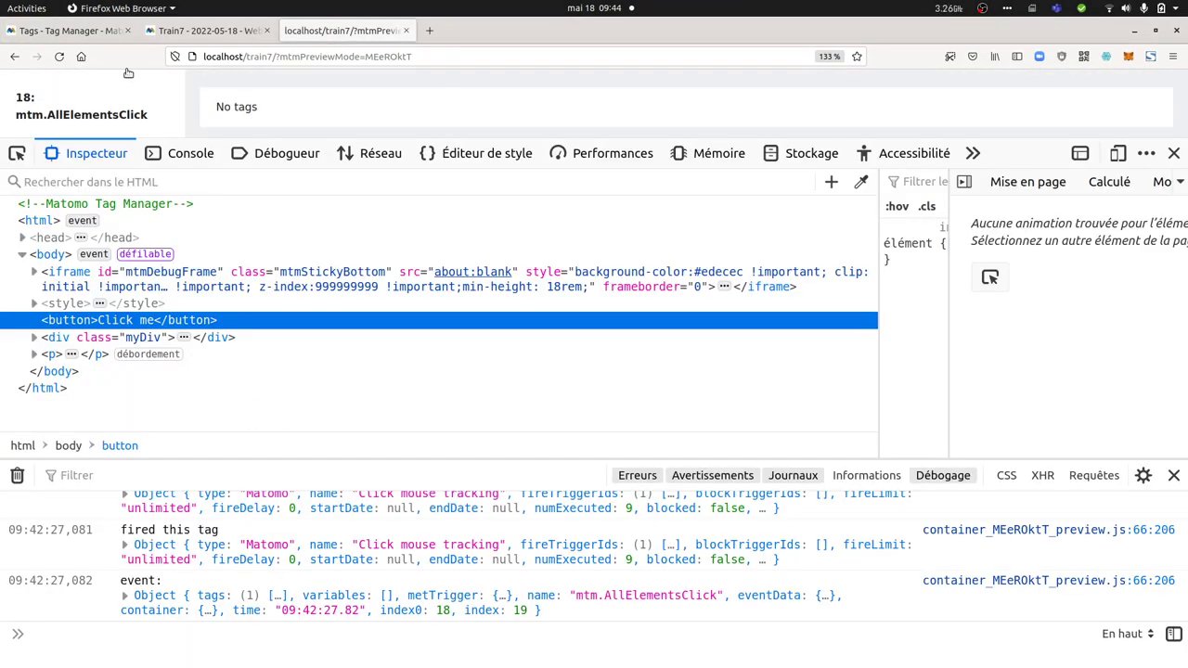
click(1174, 153)
click(58, 56)
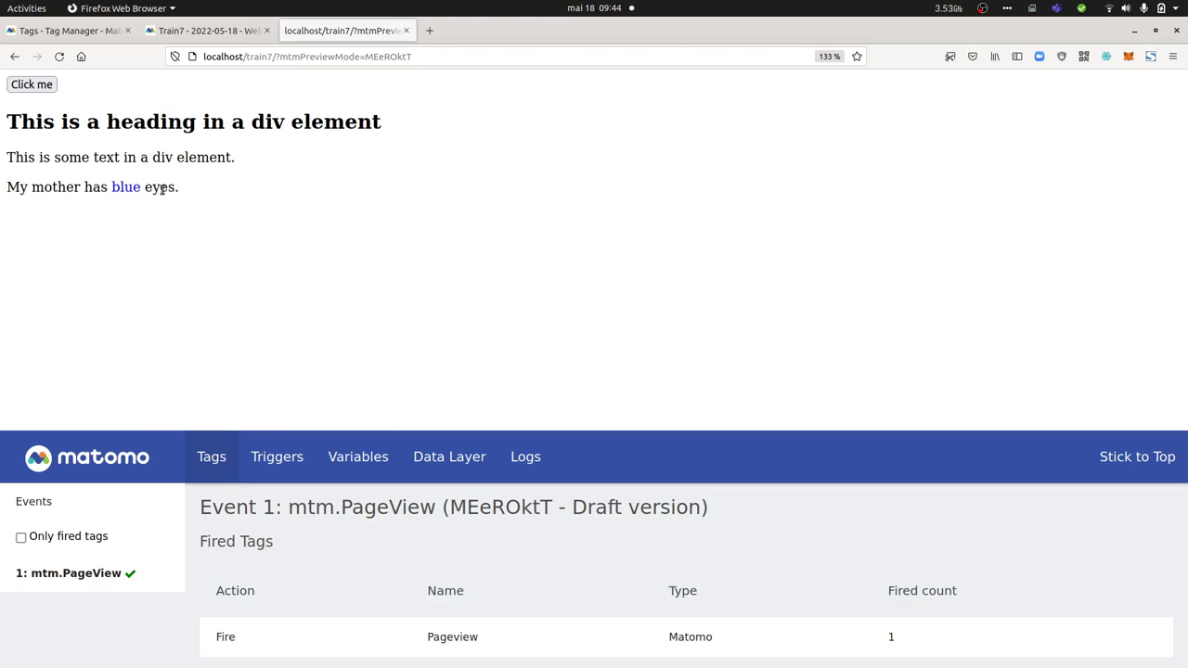
Step: Fire a middle-button mouse event on the "My mother has blue eyes." text and examine that event's fired tags and variables
click(161, 189)
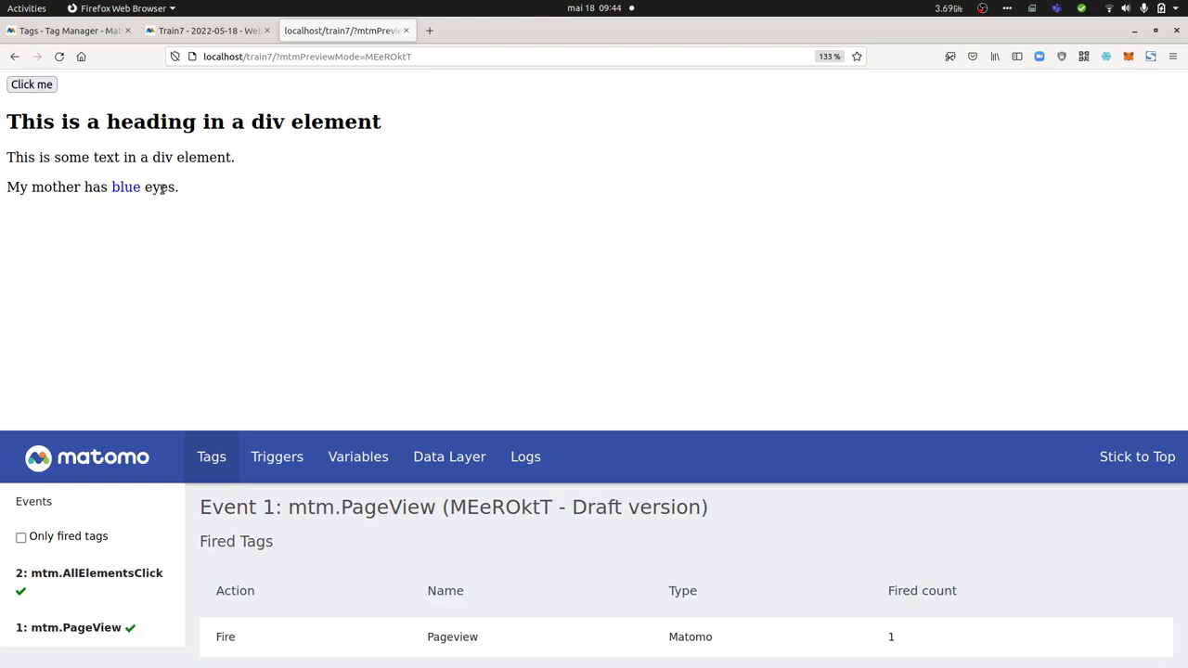
click(98, 573)
scroll(466, 578, down, 3)
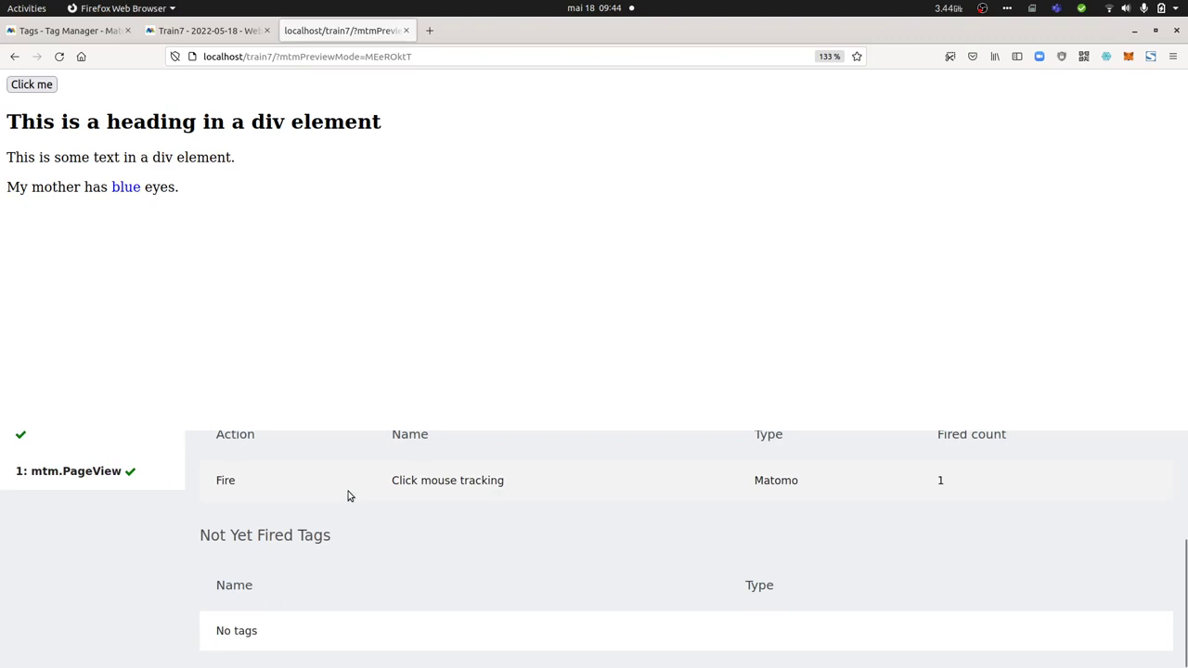
scroll(426, 493, up, 3)
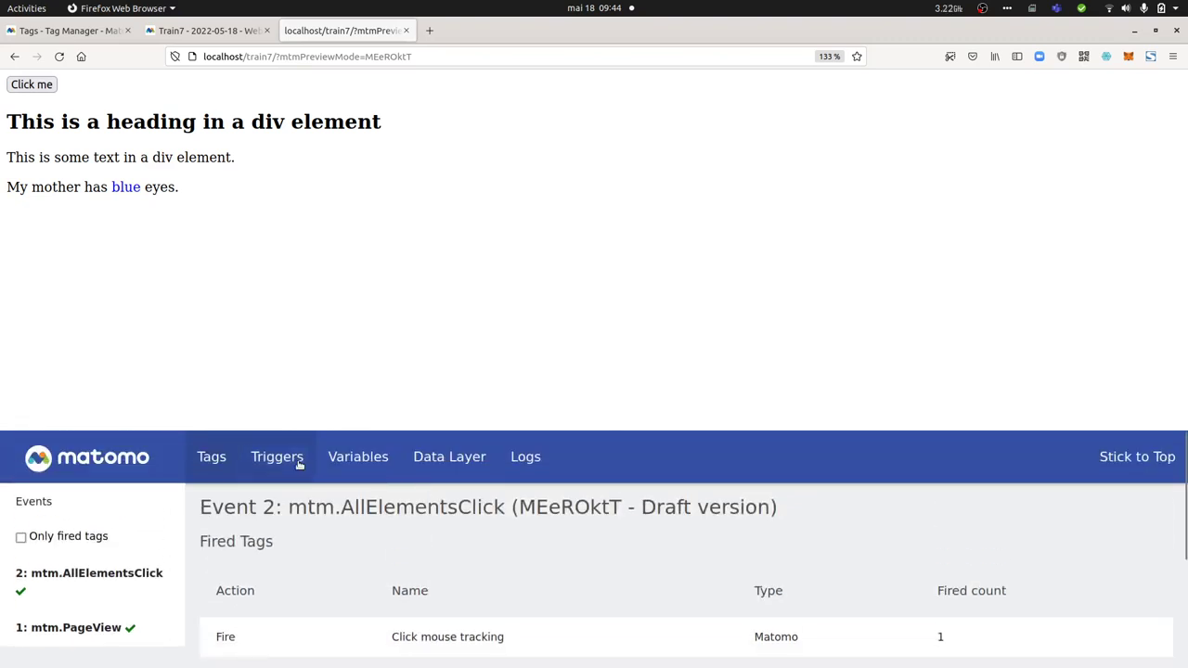
click(359, 458)
scroll(417, 533, down, 2)
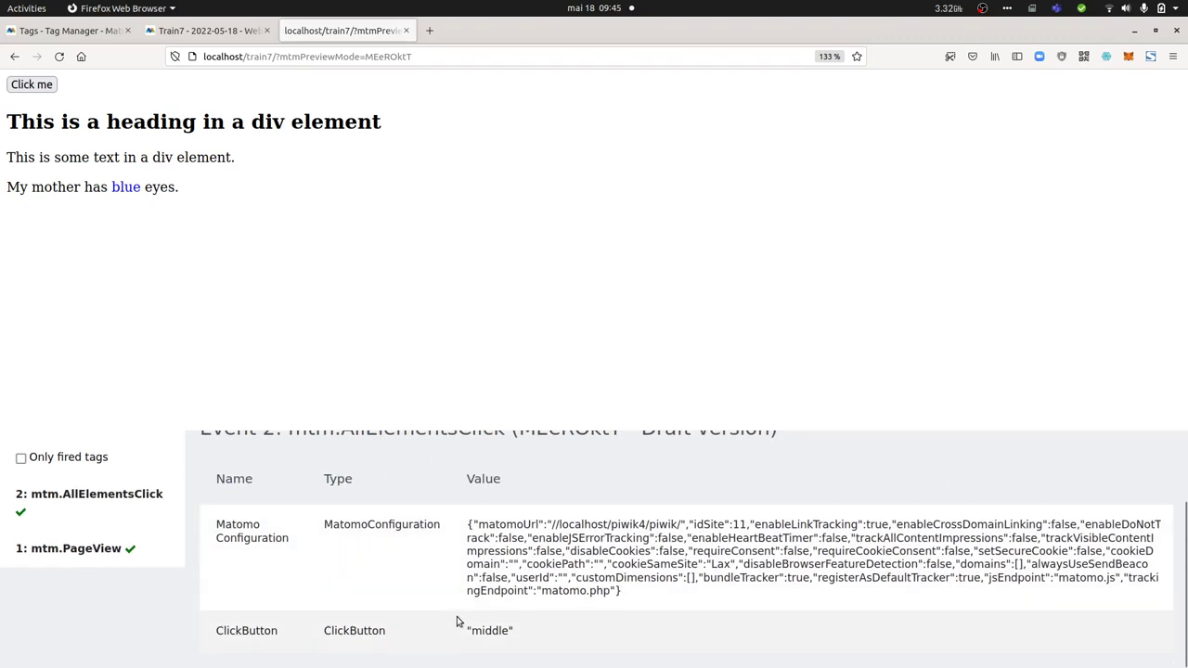
scroll(419, 586, up, 2)
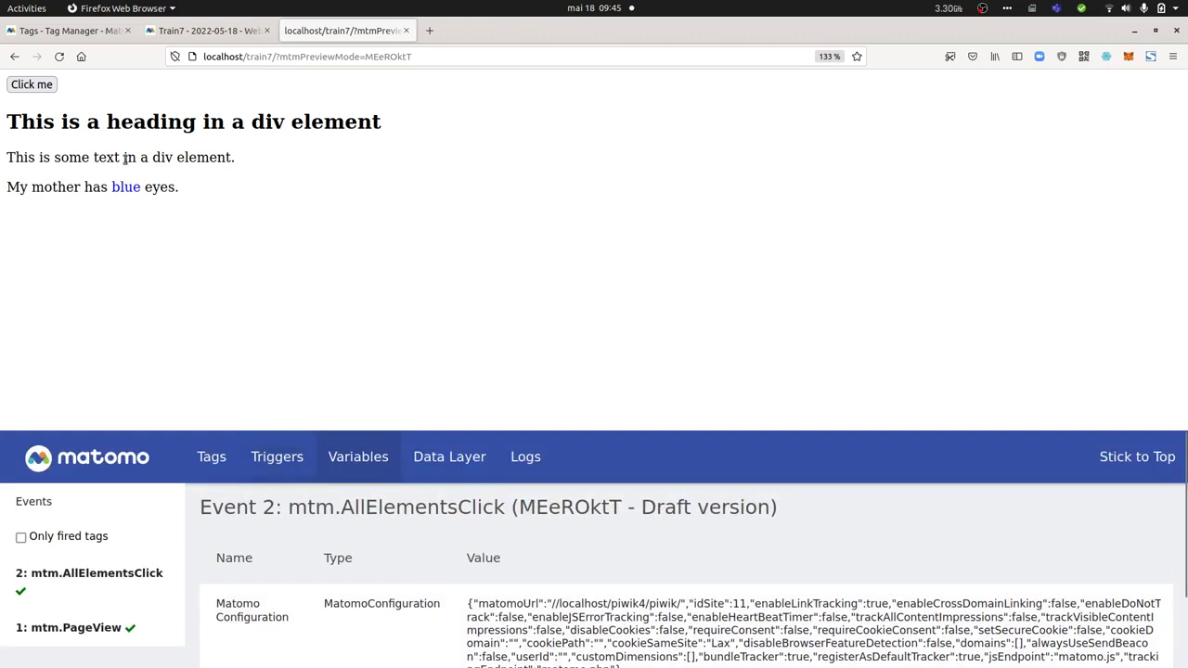
Step: Fire a right-button mouse event on the page heading and examine the ClickButton variable for that event
right_click(113, 122)
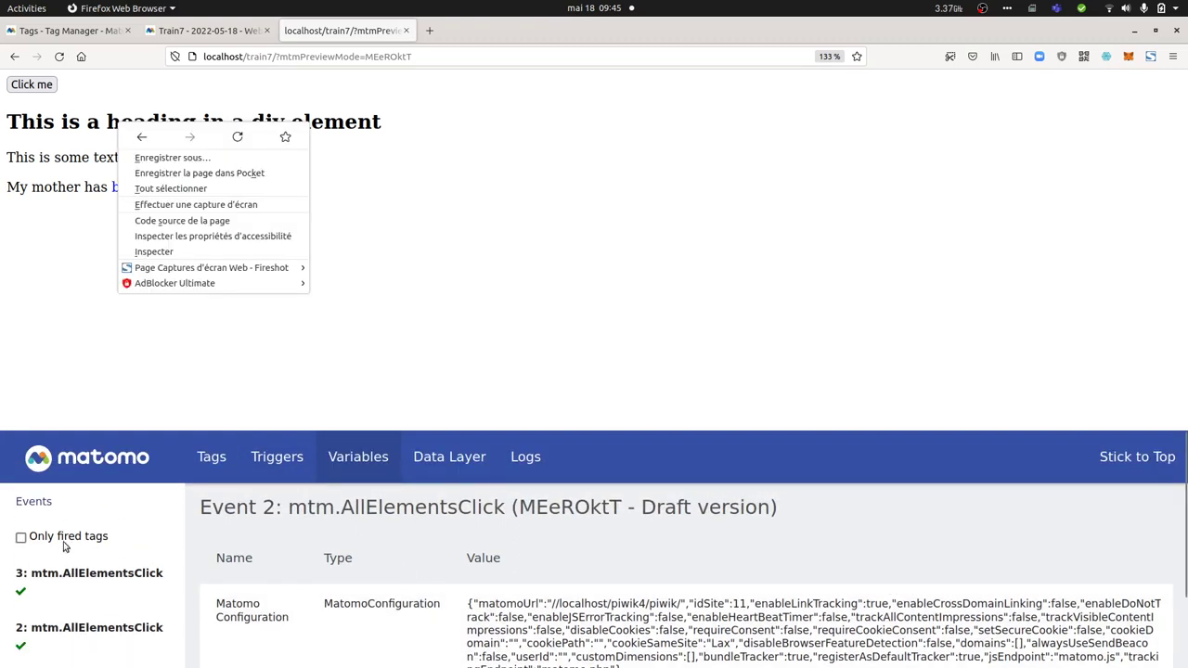
click(102, 590)
click(102, 587)
scroll(406, 588, down, 2)
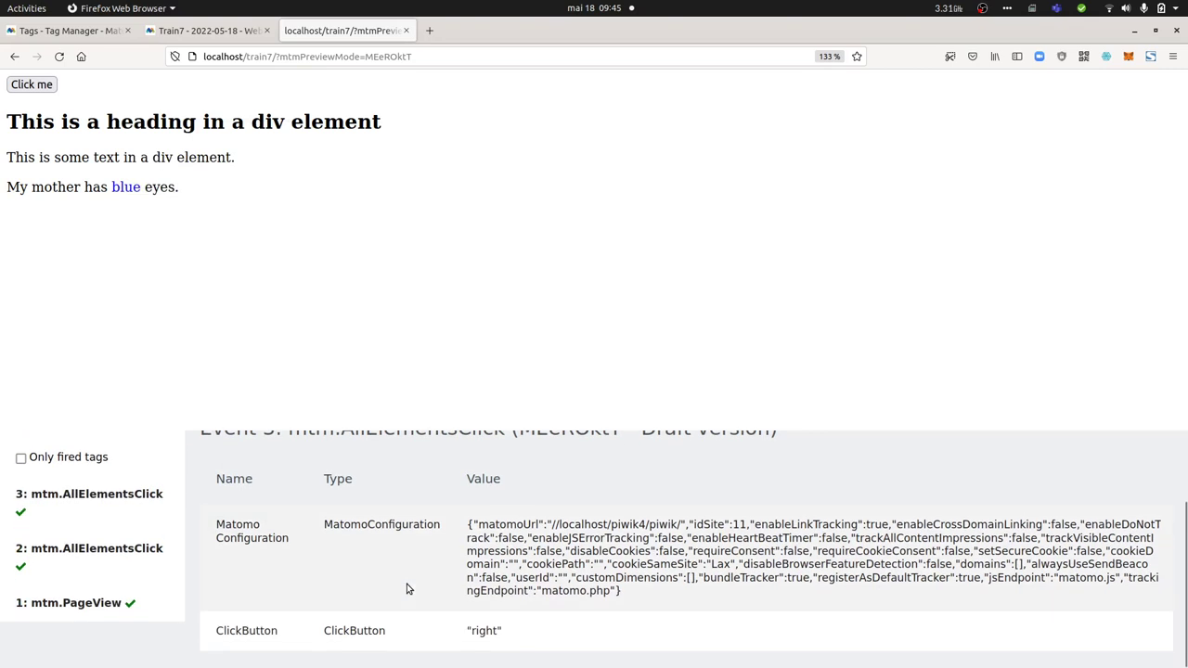
scroll(390, 628, up, 2)
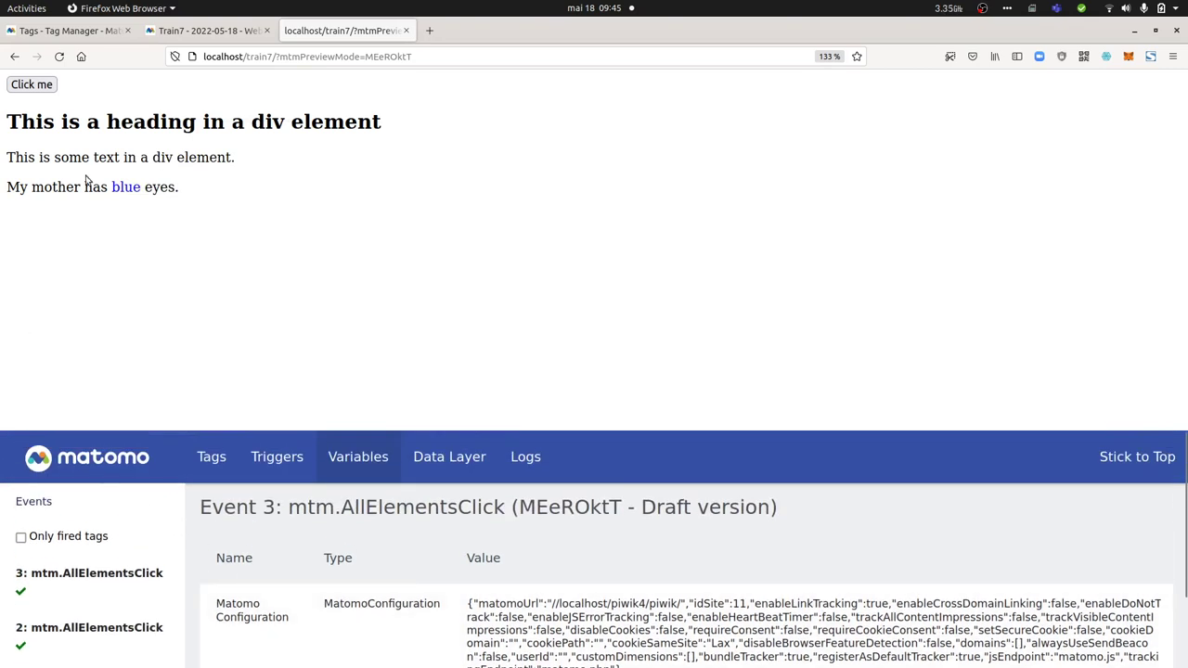
Step: Fire a left-button mouse event on the Click me button and examine the ClickButton variable for that event
click(31, 86)
click(98, 573)
scroll(399, 630, down, 2)
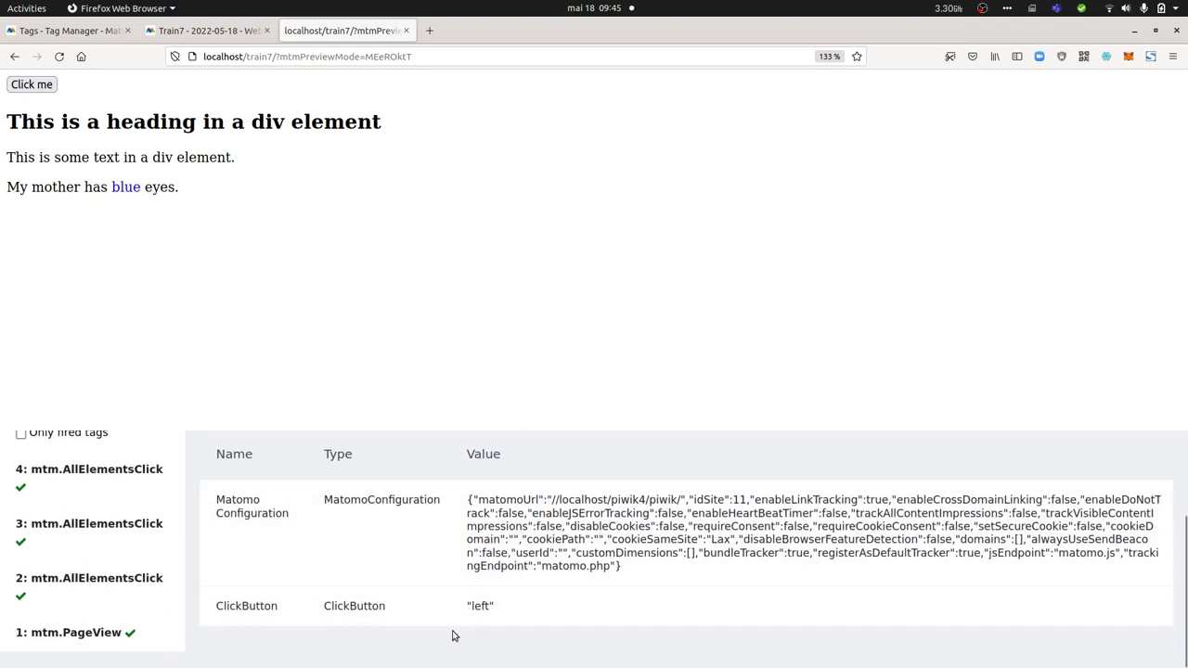
Step: Reload the Train7 Visits Log and review the most recent Click mouse interactions recorded for the visit
click(199, 31)
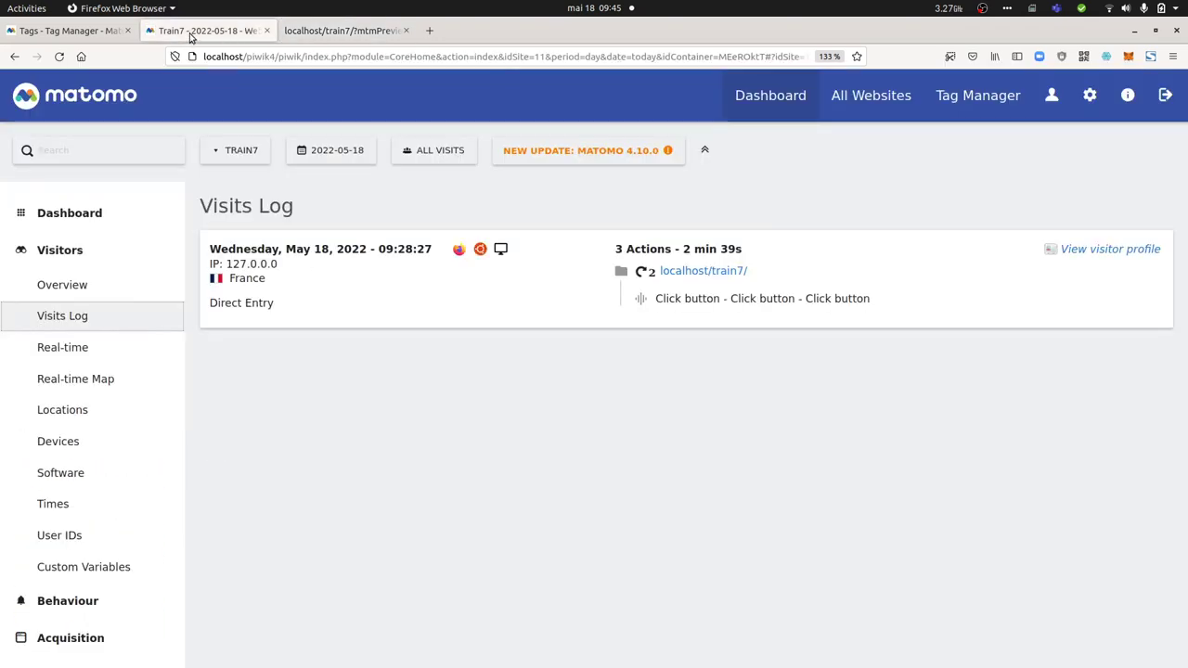
click(61, 58)
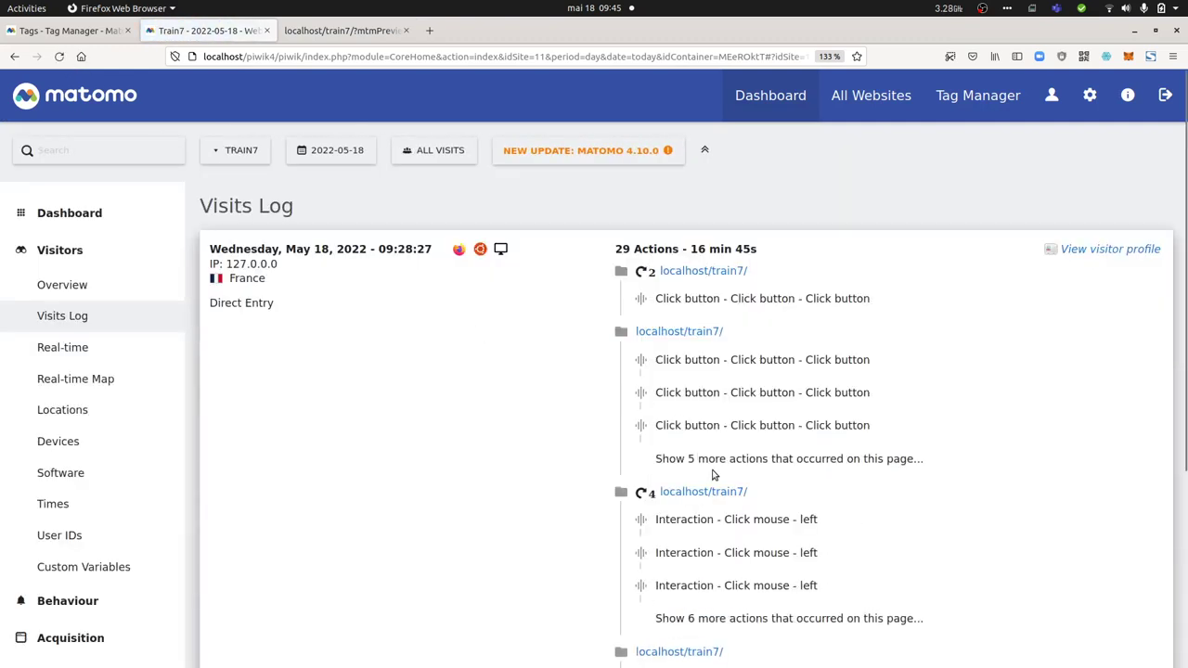
scroll(715, 476, down, 4)
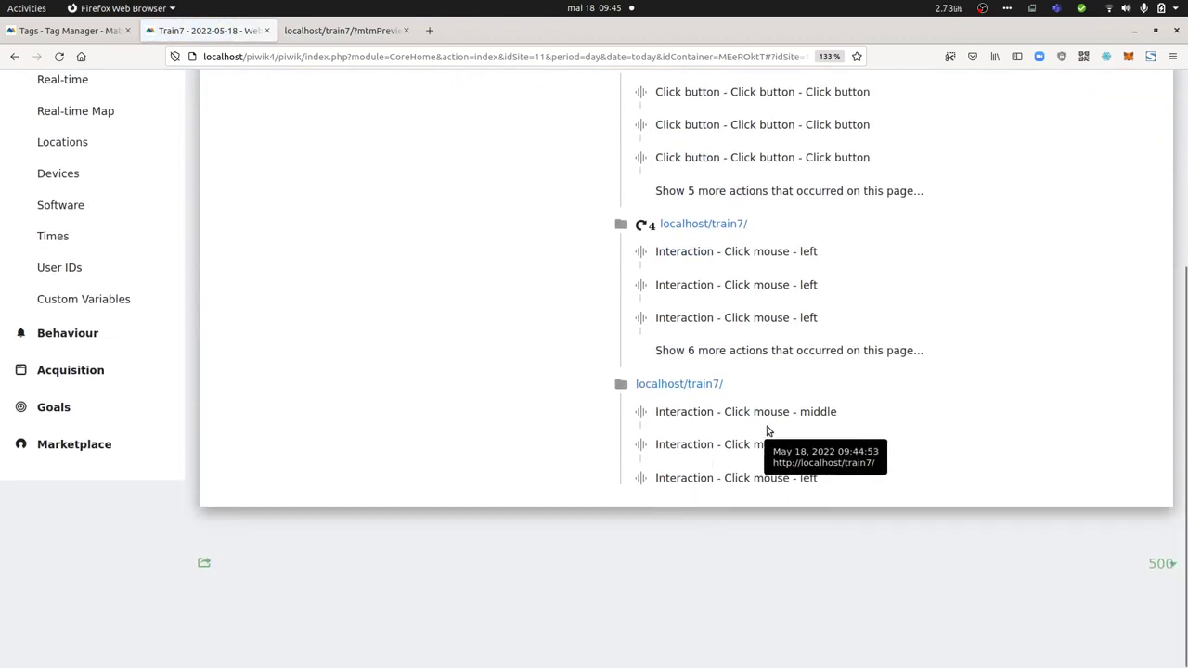